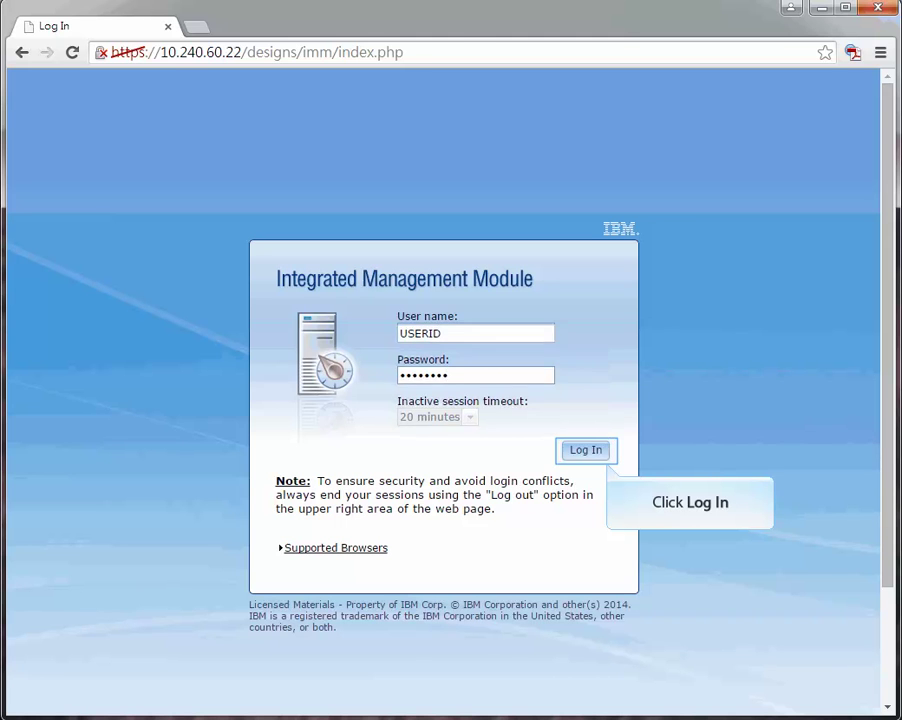
- Log in to the IMM and launch a single-user remote control session from Remote Control
{"action": "key", "text": "Return"}
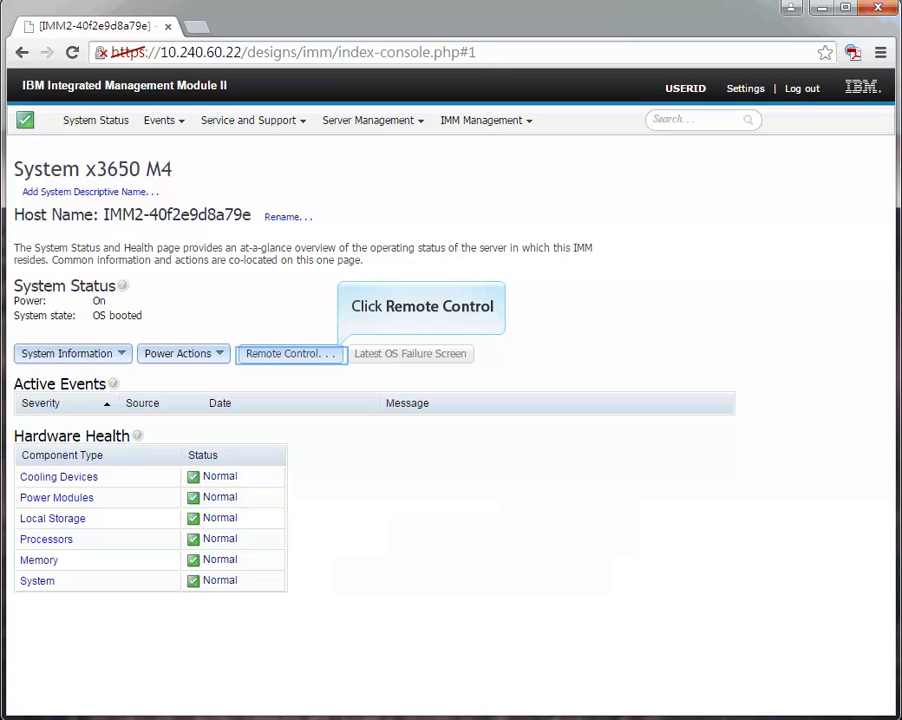
{"action": "left_click", "coordinate": [290, 353]}
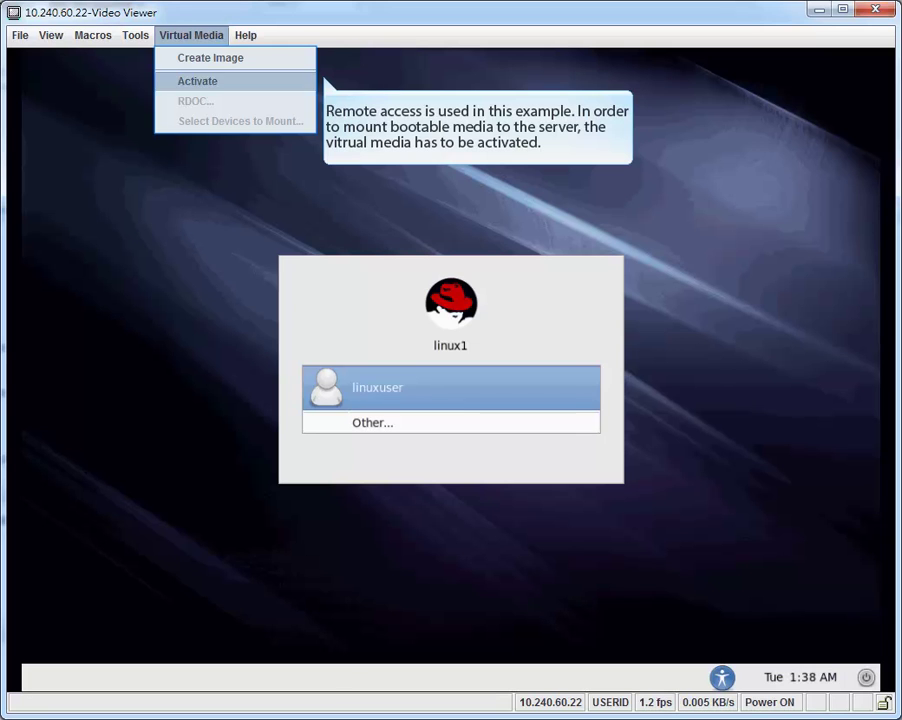
- Activate virtual media in the Video Viewer and bring up the Virtual Media options
{"action": "left_click", "coordinate": [215, 81]}
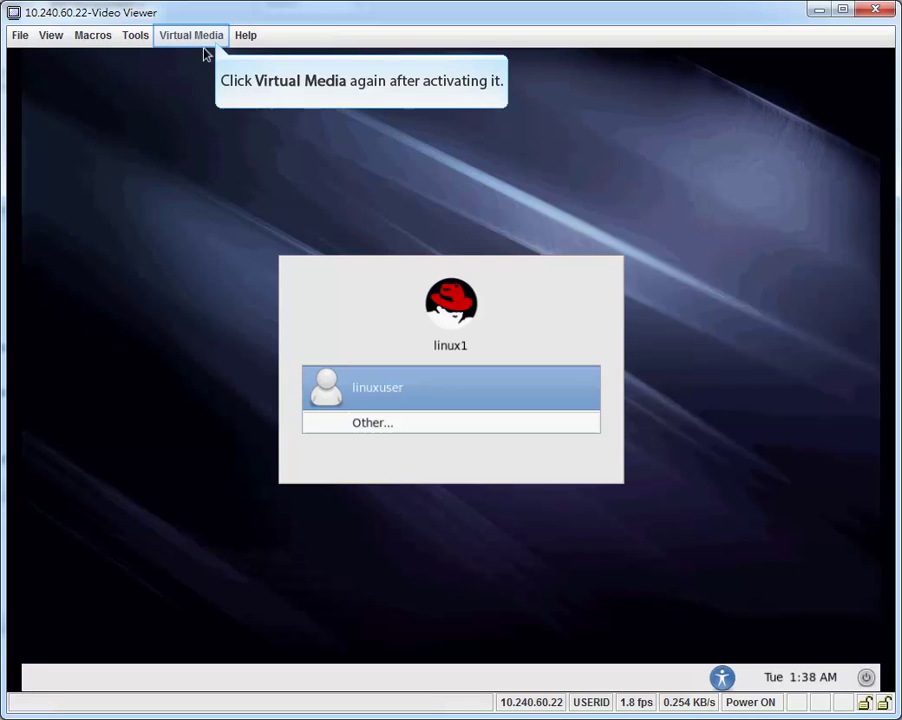
{"action": "left_click", "coordinate": [195, 36]}
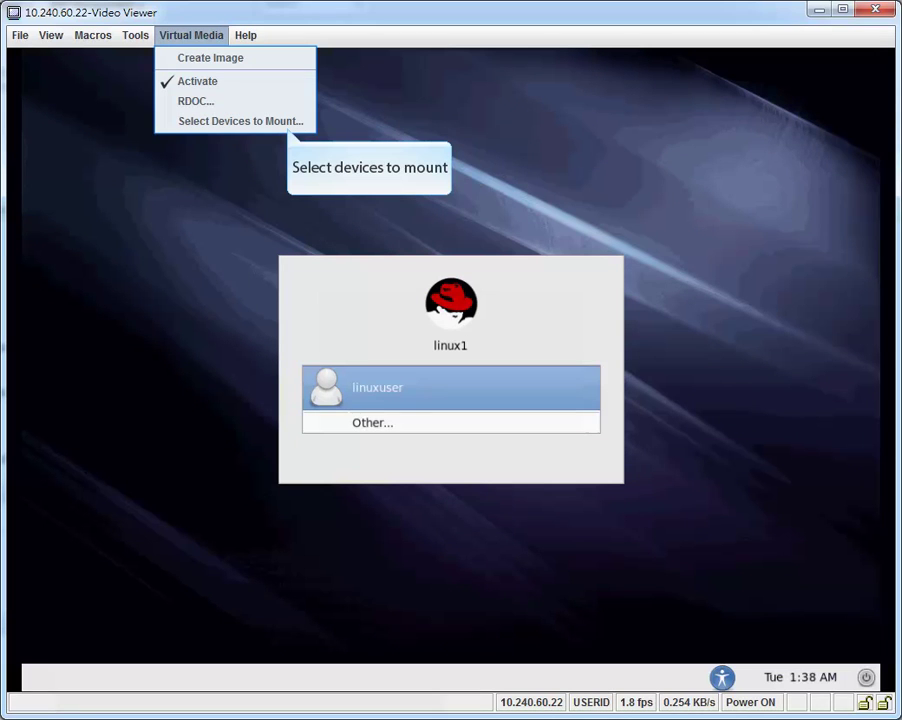
- Add bootable.iso as a virtual CD/DVD image and mark it Mapped to the server
{"action": "key", "text": "Return"}
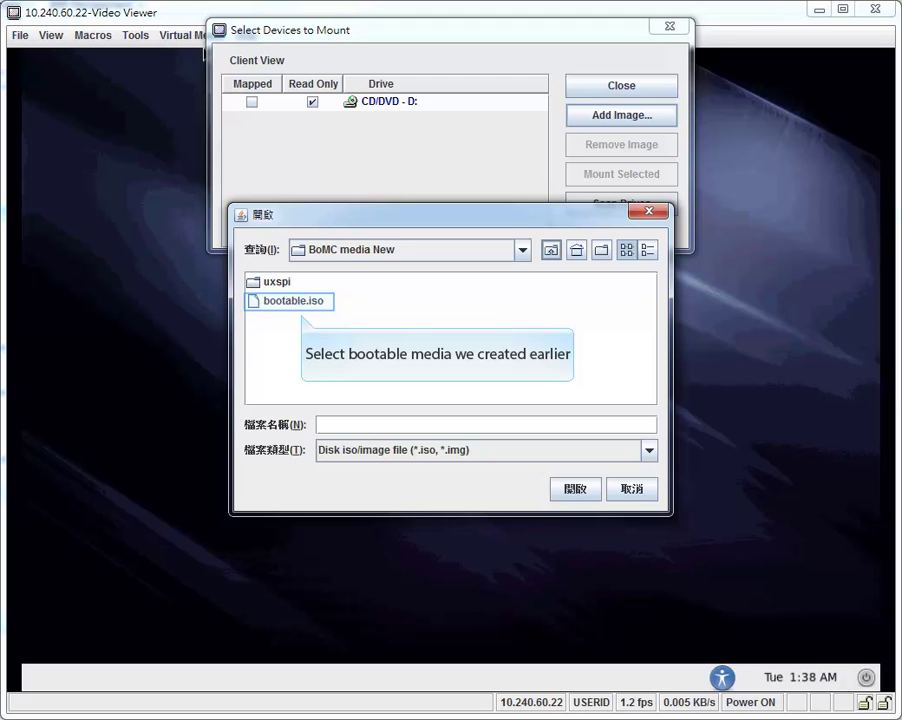
{"action": "left_click", "coordinate": [290, 300]}
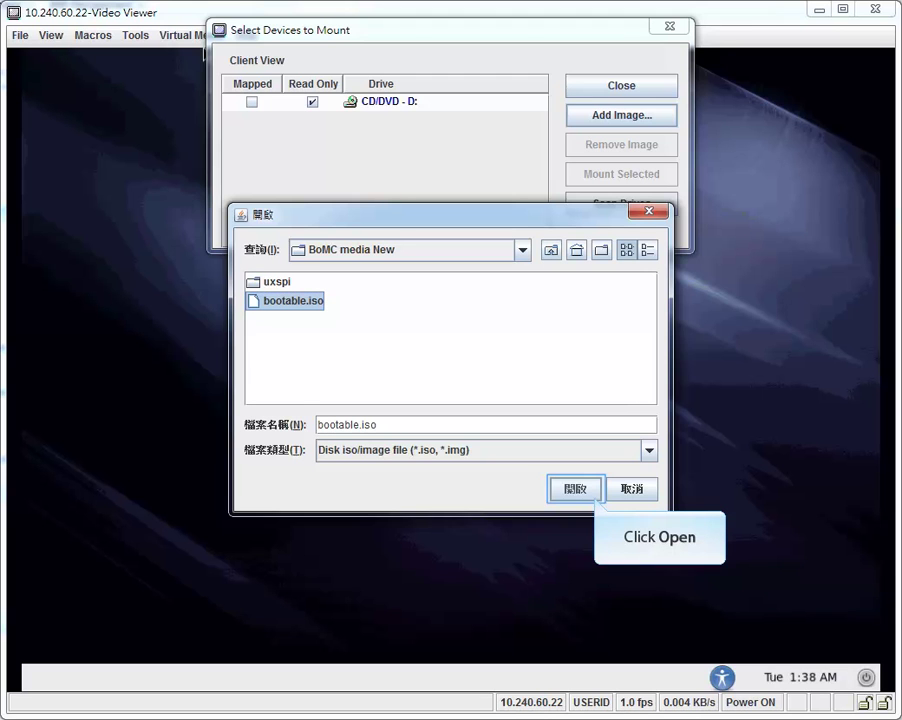
{"action": "key", "text": "Return"}
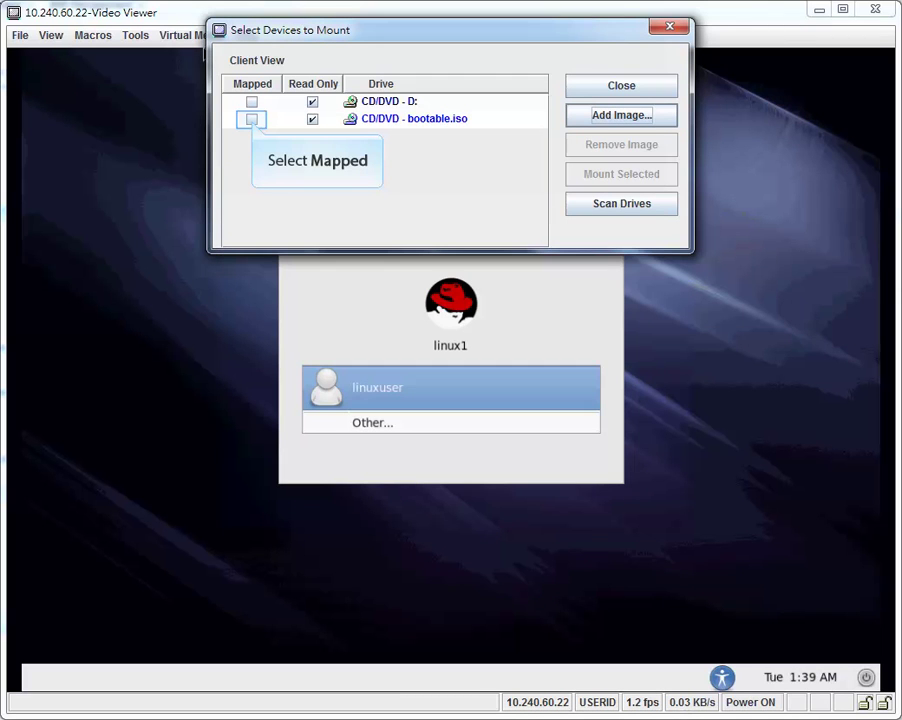
{"action": "left_click", "coordinate": [251, 119]}
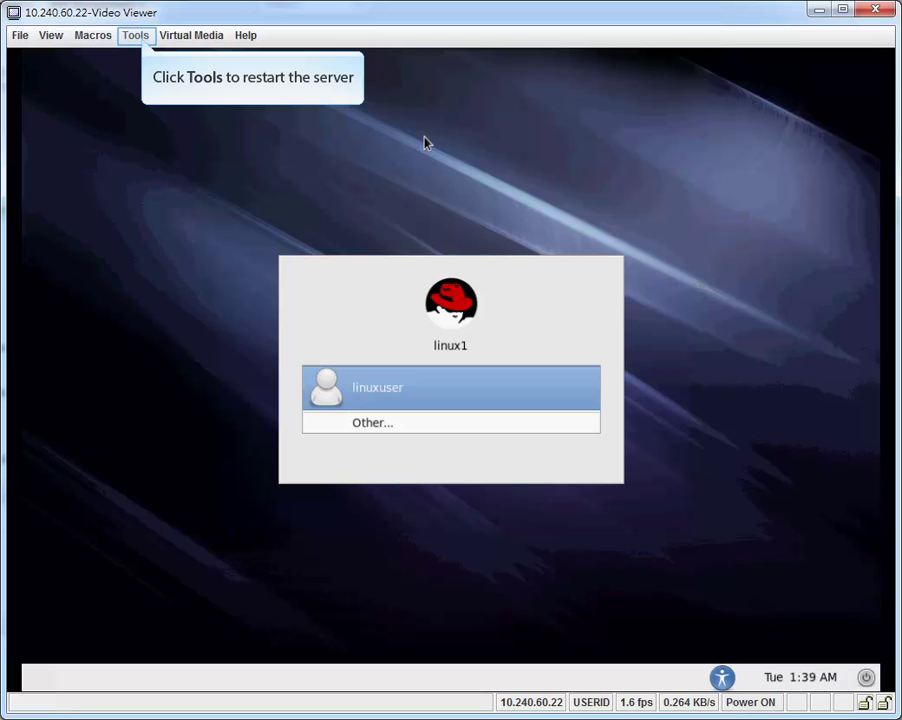
- Reboot the server through the Video Viewer's Tools > Power controls
{"action": "left_click", "coordinate": [135, 35]}
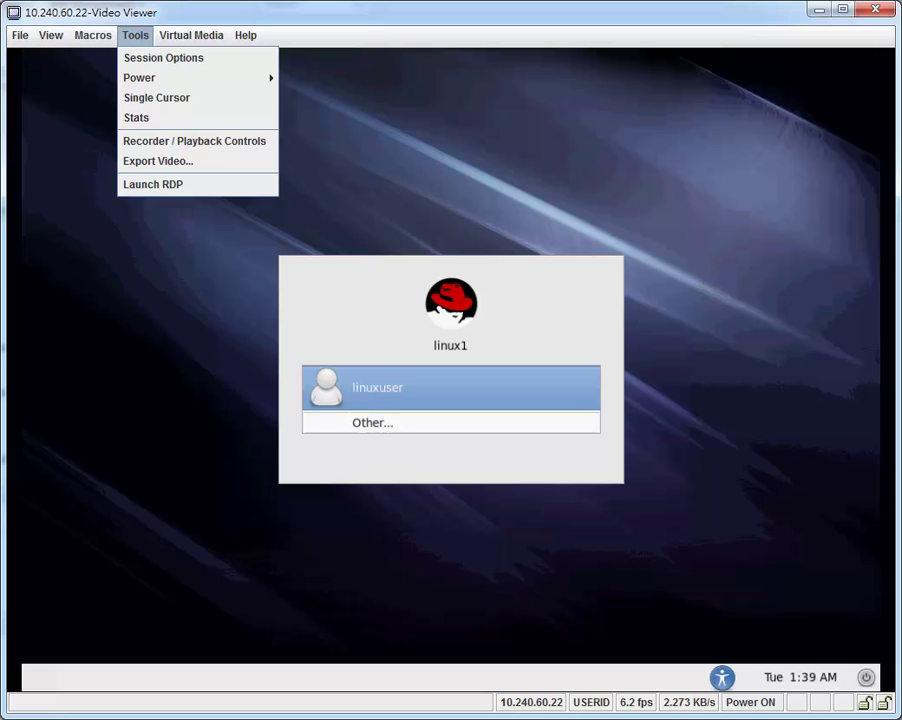
{"action": "left_click", "coordinate": [139, 77]}
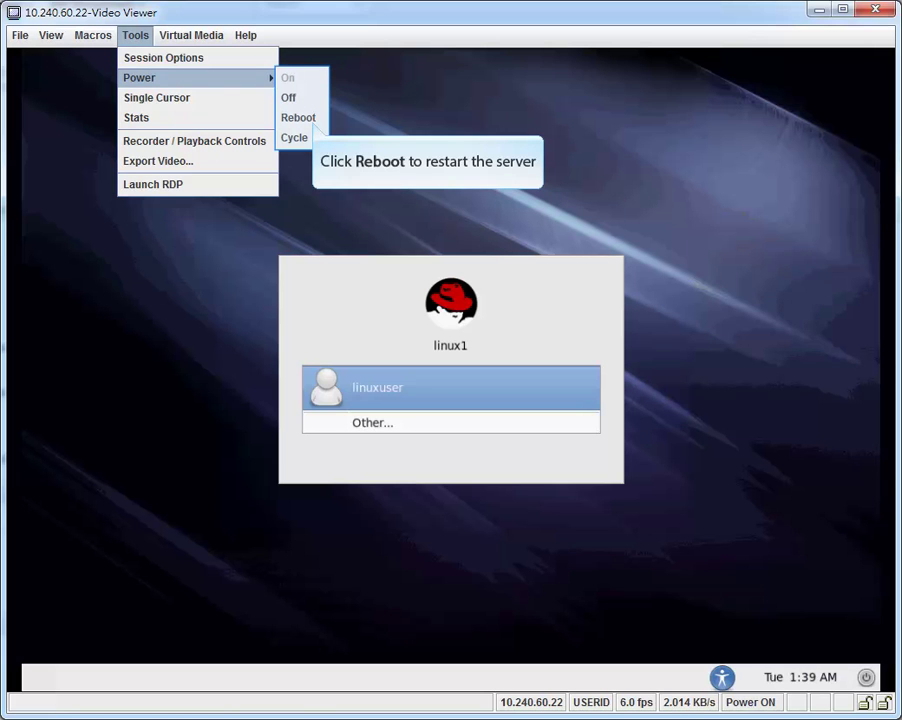
{"action": "left_click", "coordinate": [298, 117]}
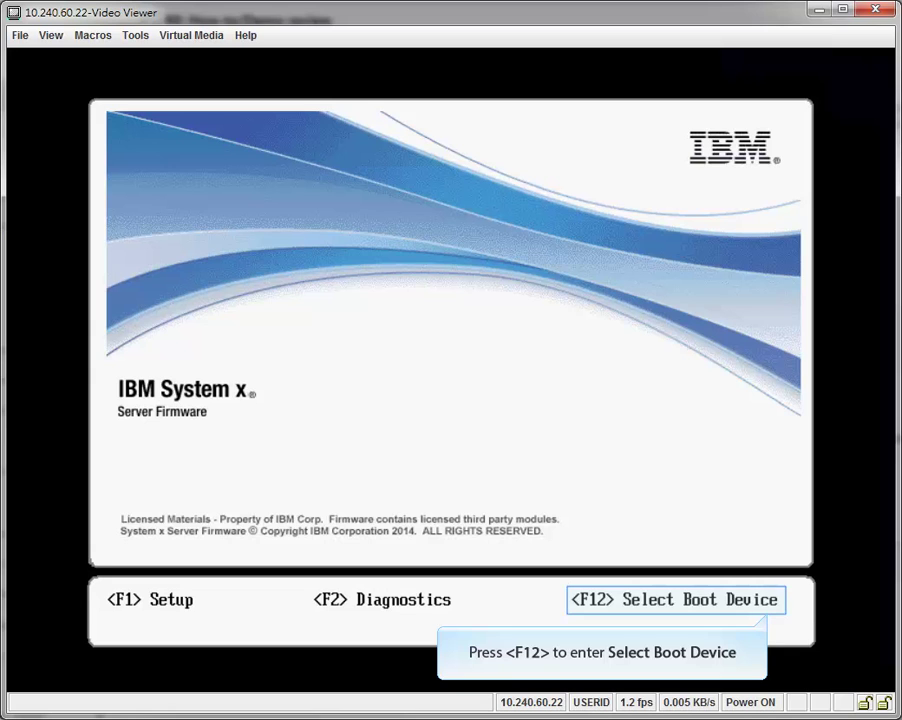
- Use the F12 boot menu to boot from IMM1:CD/DVD - IMM Remote Mount
{"action": "key", "text": "F12"}
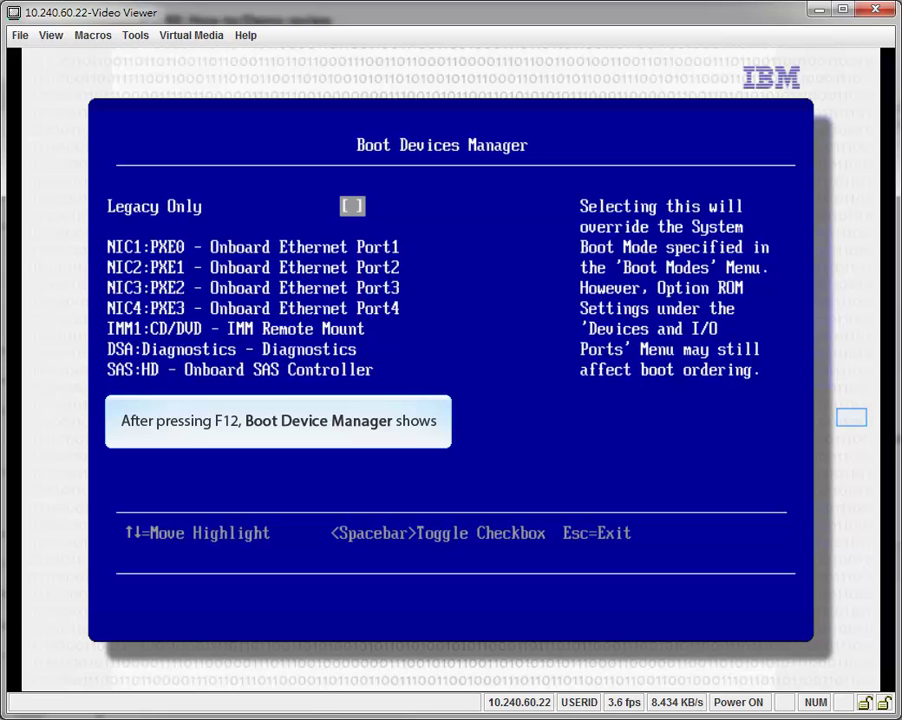
{"action": "key", "text": "Down"}
{"action": "key", "text": "Down"}
{"action": "key", "text": "Down"}
{"action": "key", "text": "Down"}
{"action": "key", "text": "Down"}
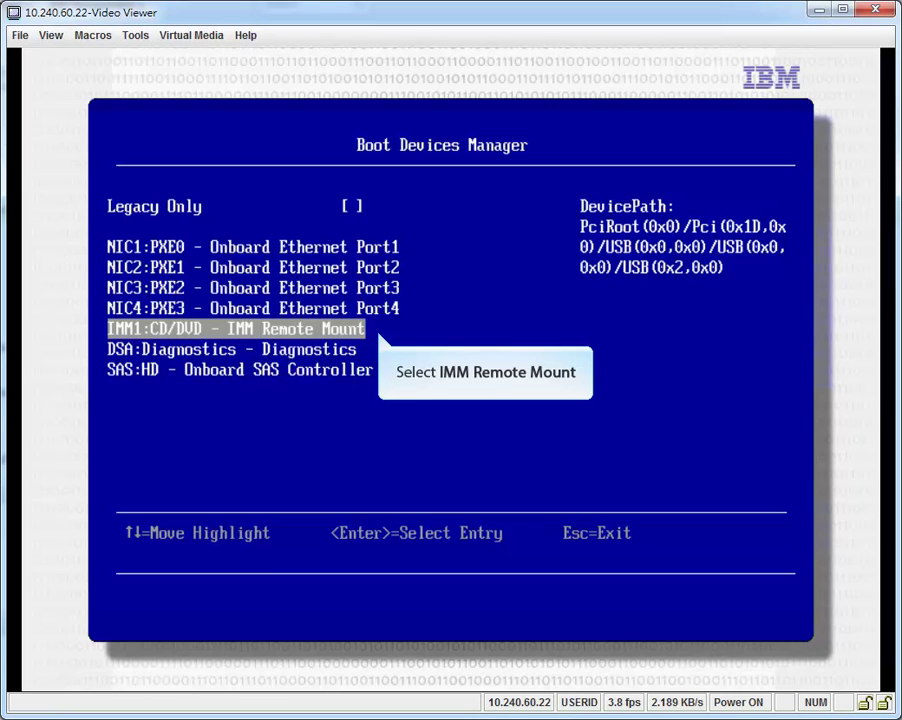
{"action": "key", "text": "Return"}
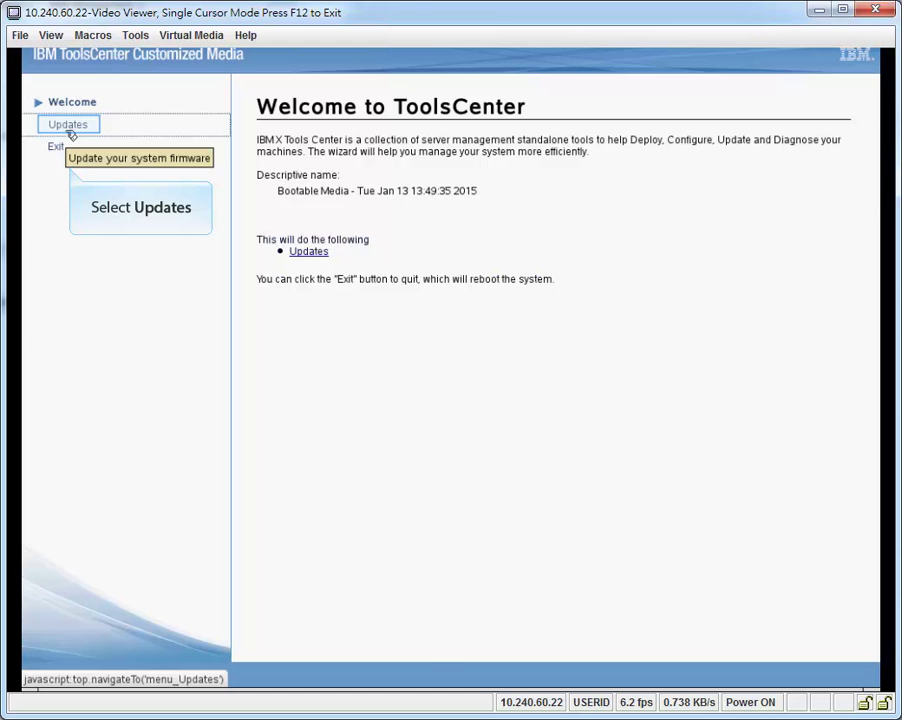
- Start the firmware update from the Updates section of ToolsCenter Customized Media
{"action": "left_click", "coordinate": [71, 130]}
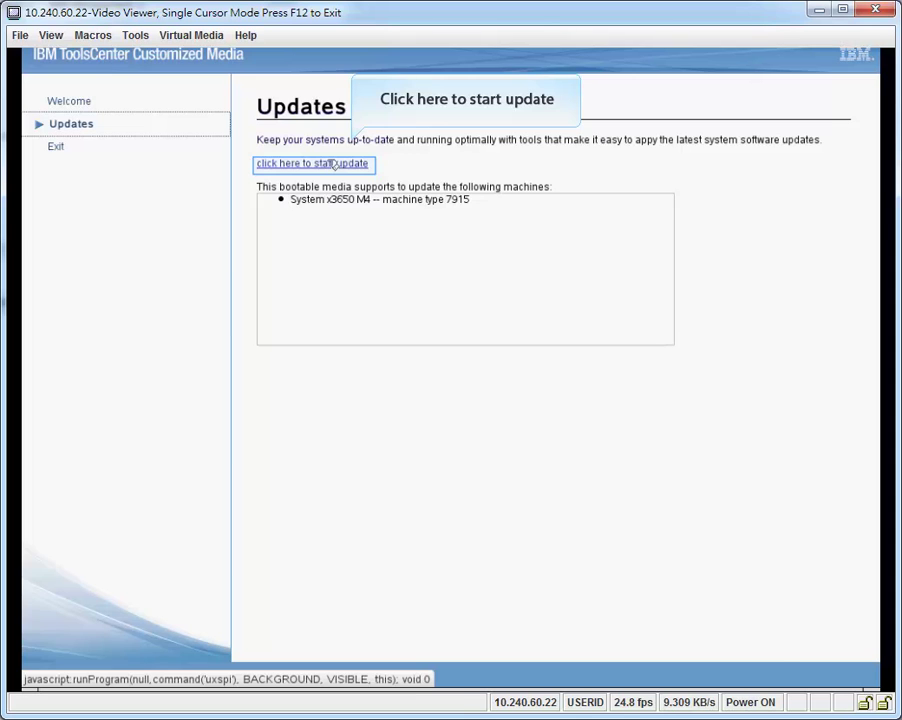
{"action": "left_click", "coordinate": [334, 164]}
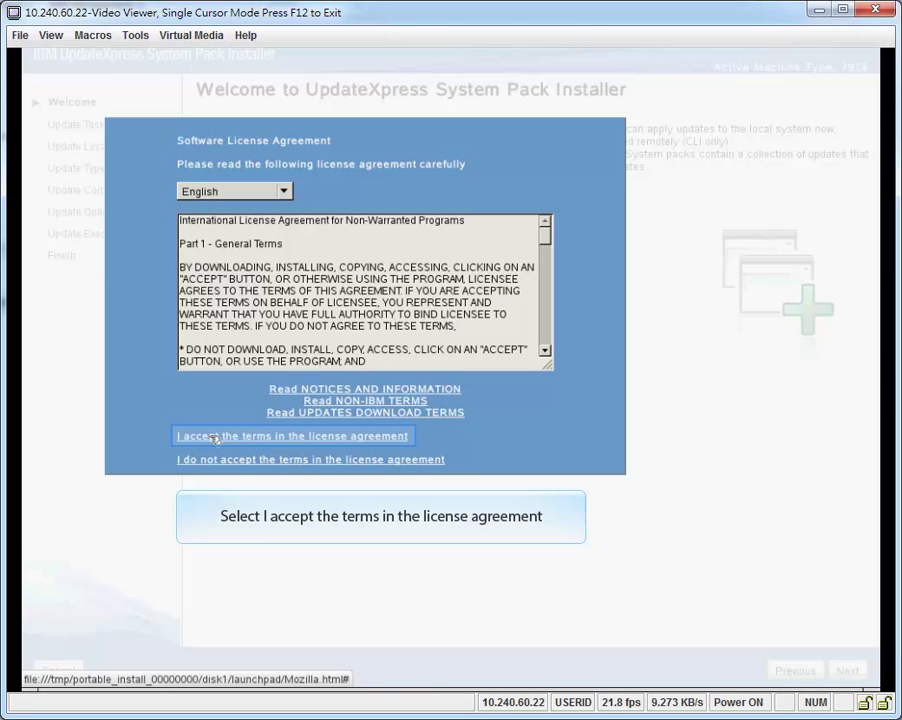
- Accept the UpdateXpress license and proceed with the DSA and ServeRAID M5100 updates
{"action": "left_click", "coordinate": [213, 437]}
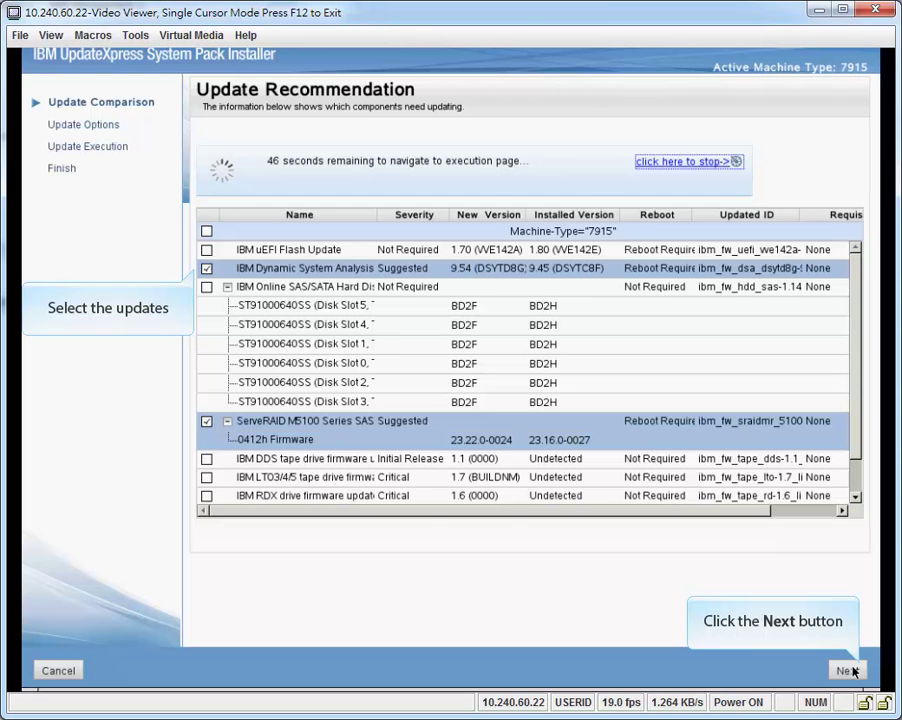
{"action": "left_click", "coordinate": [847, 671]}
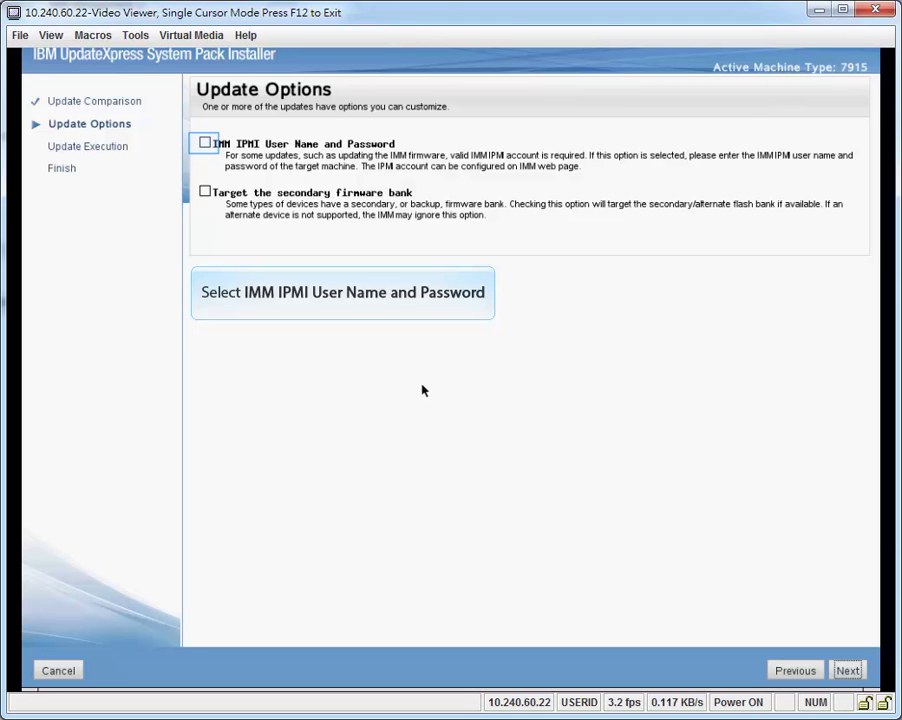
- Enable IMM IPMI credentials, enter the IMM user name and password, and start the updates
{"action": "left_click", "coordinate": [205, 143]}
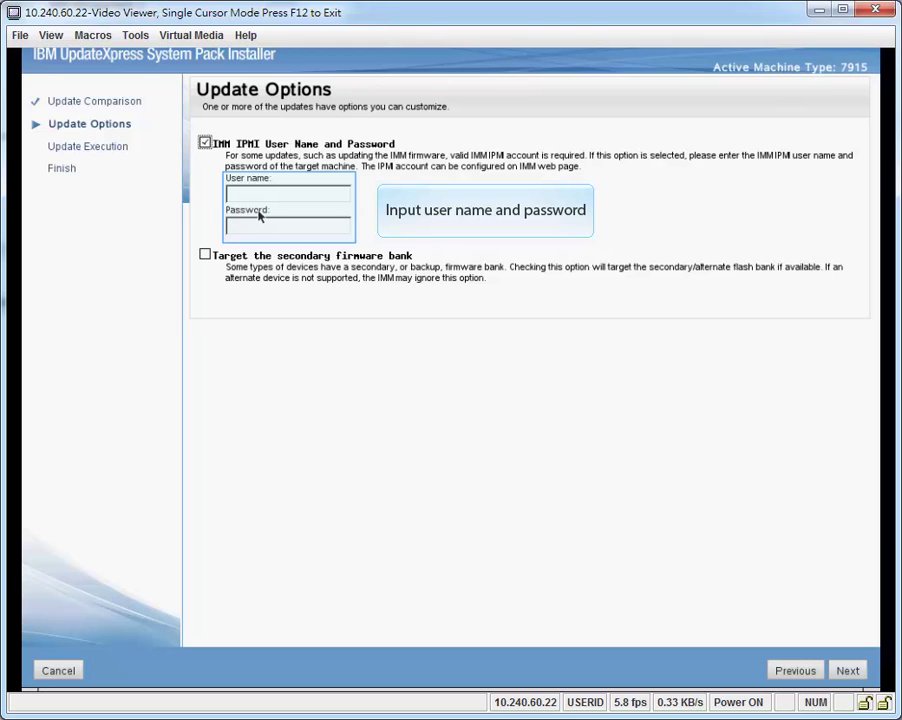
{"action": "left_click", "coordinate": [254, 193]}
{"action": "type", "text": "USER"}
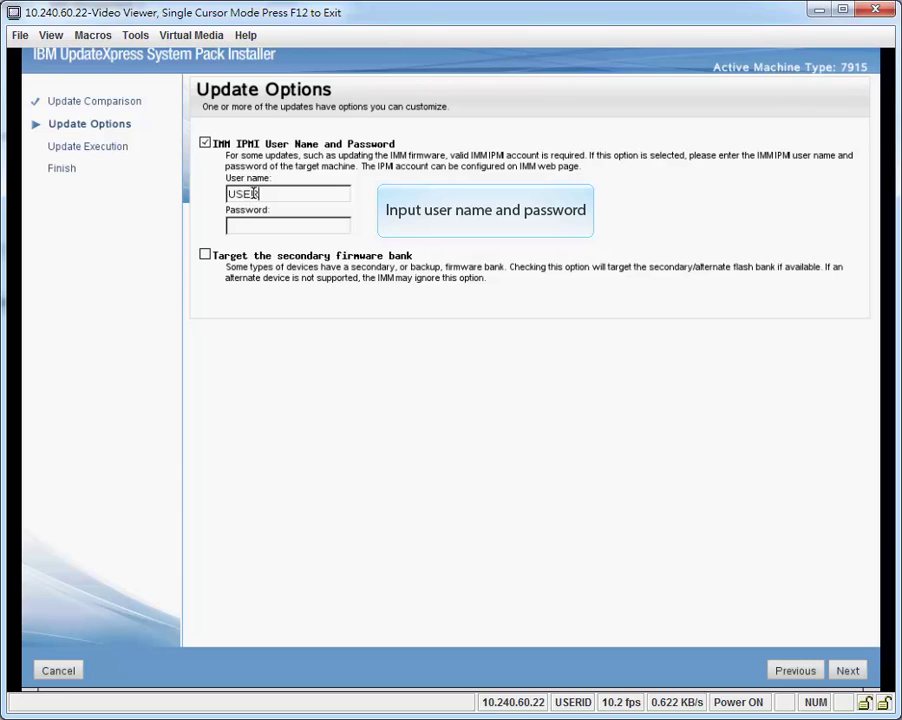
{"action": "type", "text": "ID"}
{"action": "key", "text": "Tab"}
{"action": "type", "text": "PASSW0"}
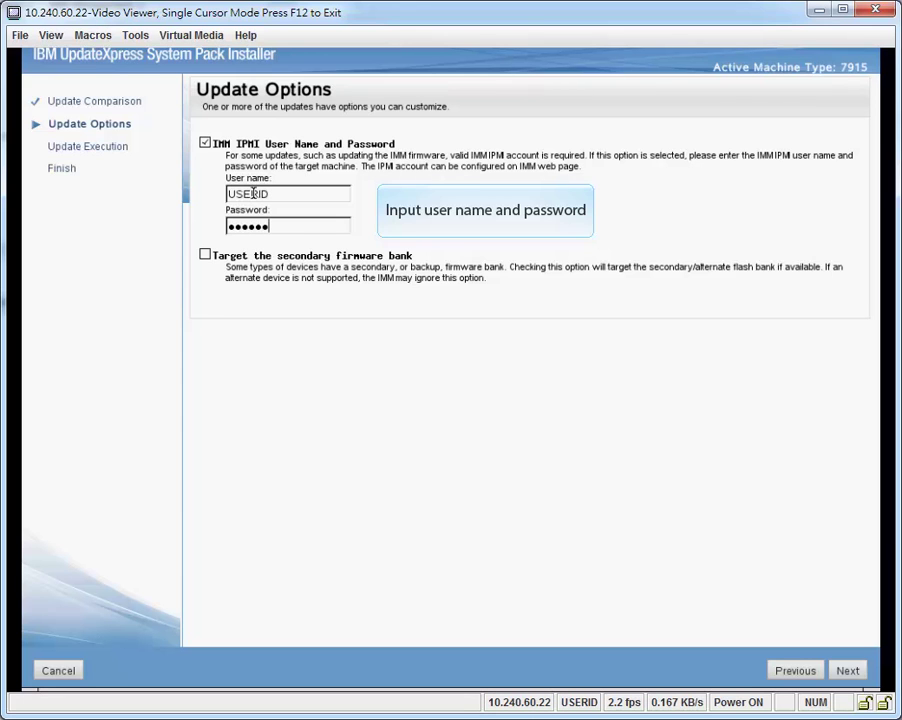
{"action": "type", "text": "RD"}
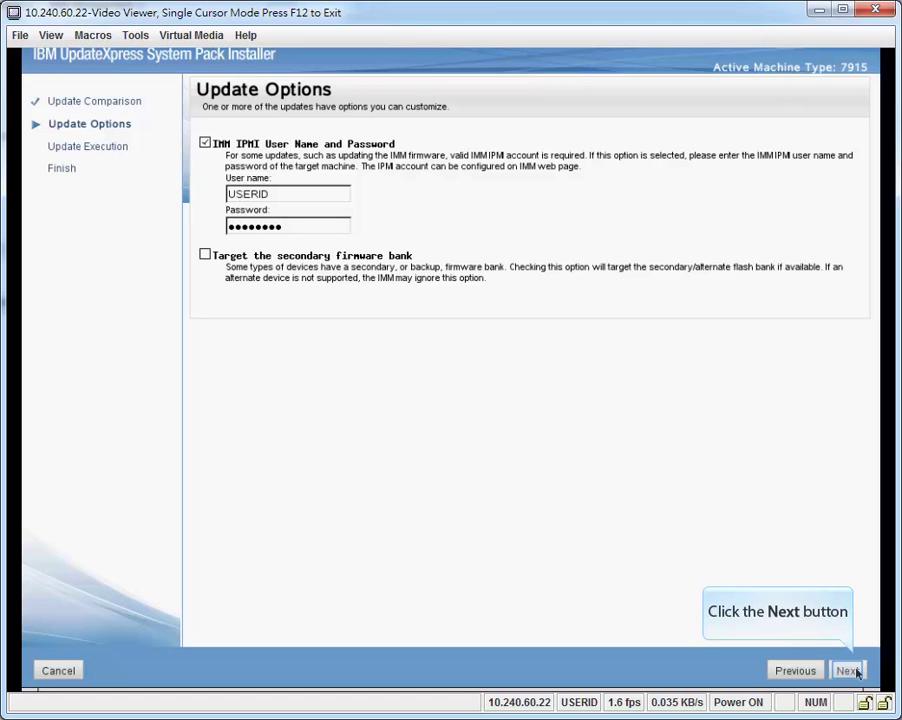
{"action": "left_click", "coordinate": [855, 672]}
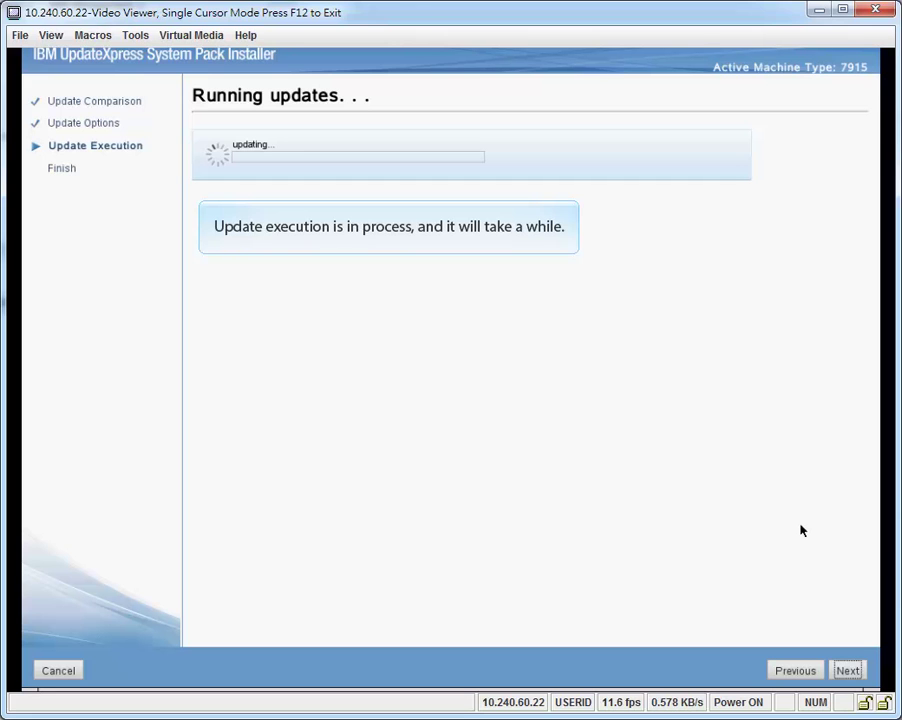
- Wait for DSA 9.54 and ServeRAID firmware 23.22.0-0024 to apply, then continue to Complete
{"action": "key", "text": "F12"}
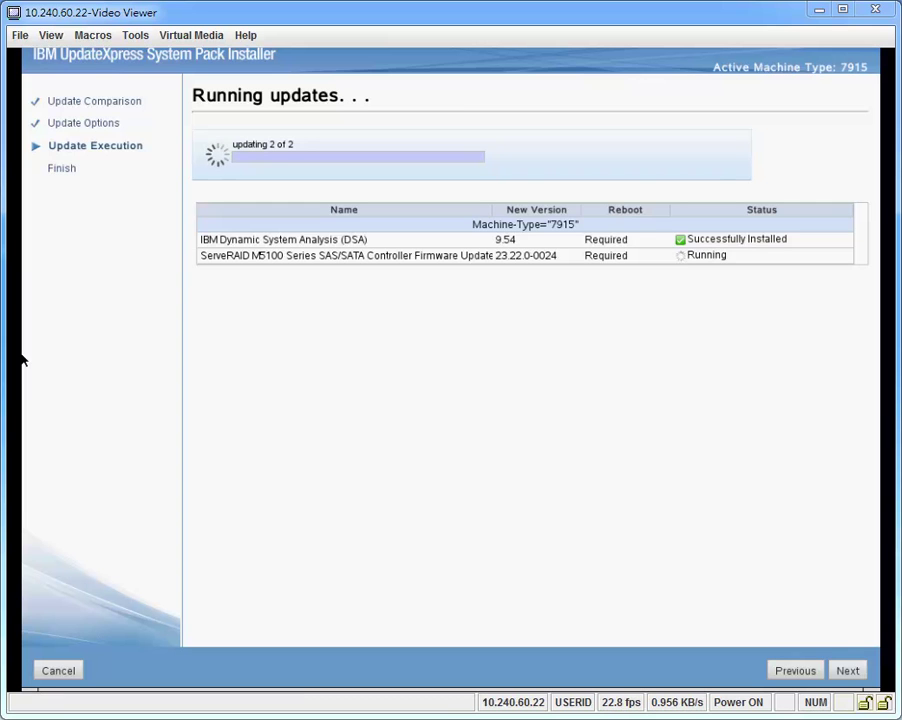
{"action": "left_click", "coordinate": [850, 670]}
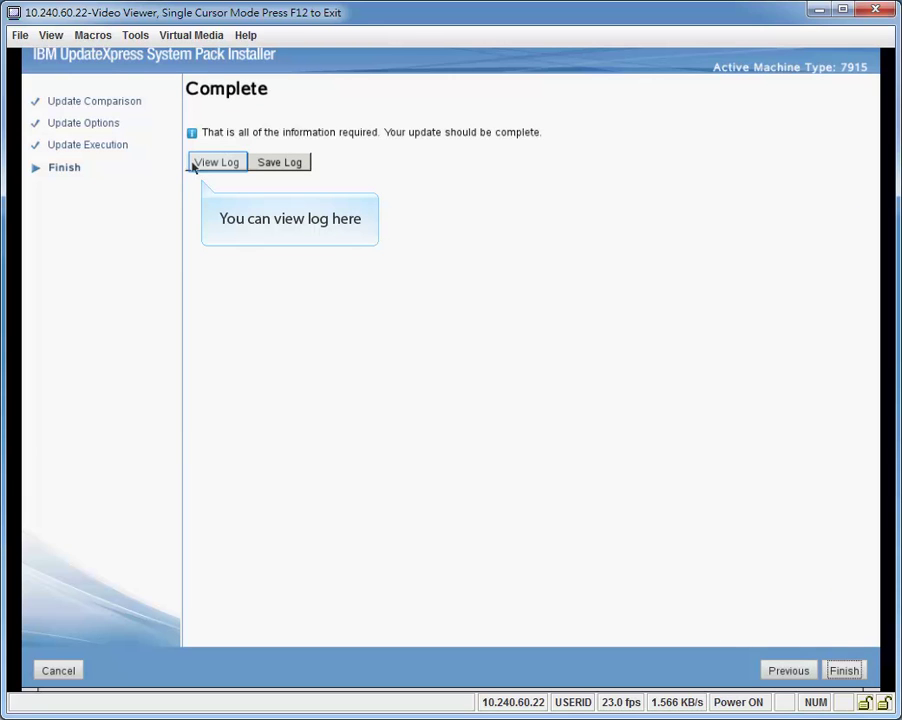
{"action": "left_click", "coordinate": [195, 165]}
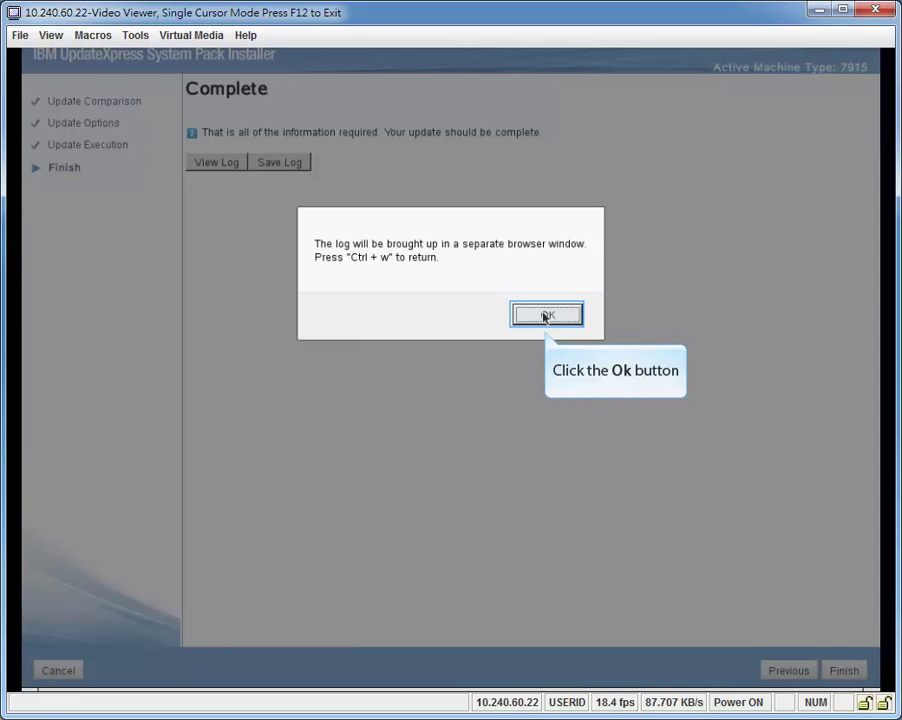
{"action": "left_click", "coordinate": [546, 317]}
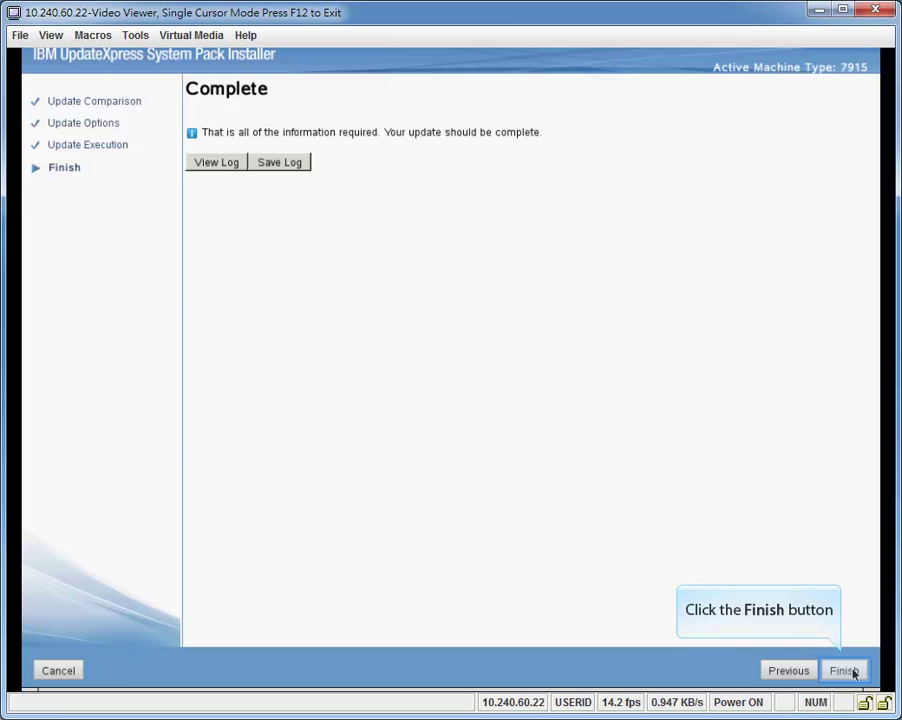